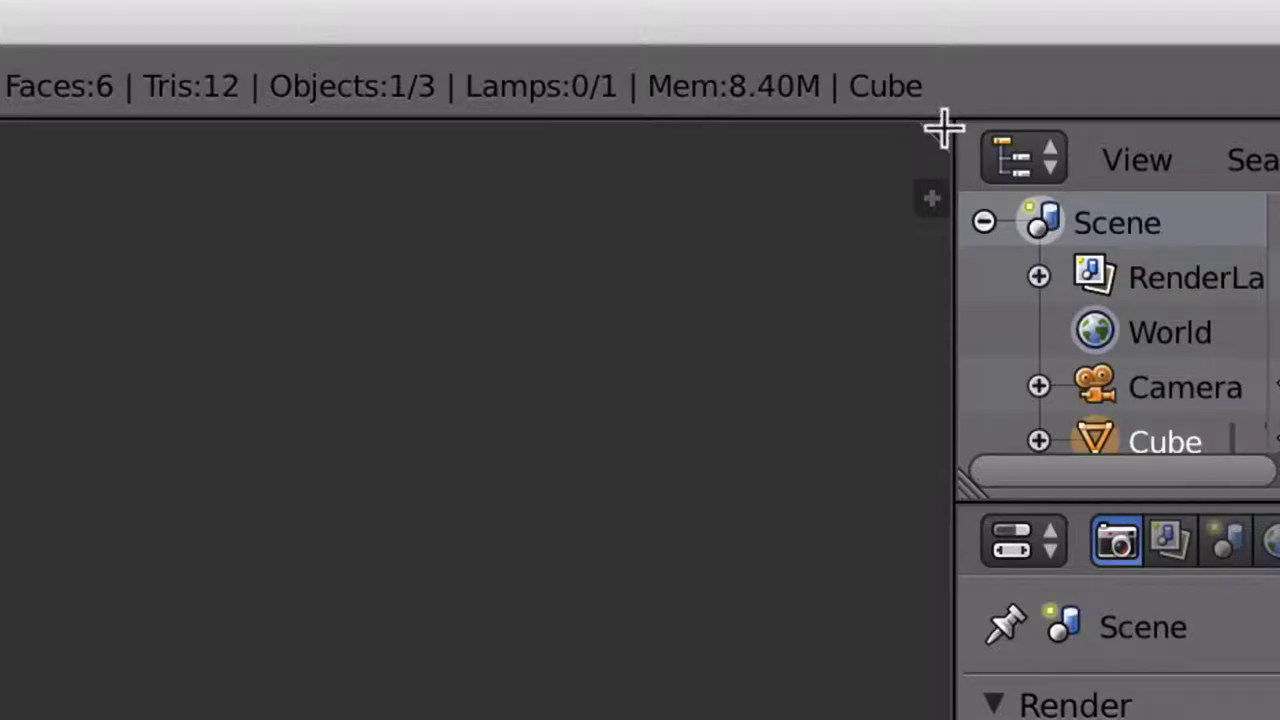
# Split the 3D view side by side, widen the left view, then orbit and zoom the right view onto the cube
pyautogui.moveTo(952, 133); pyautogui.dragTo(686, 151)
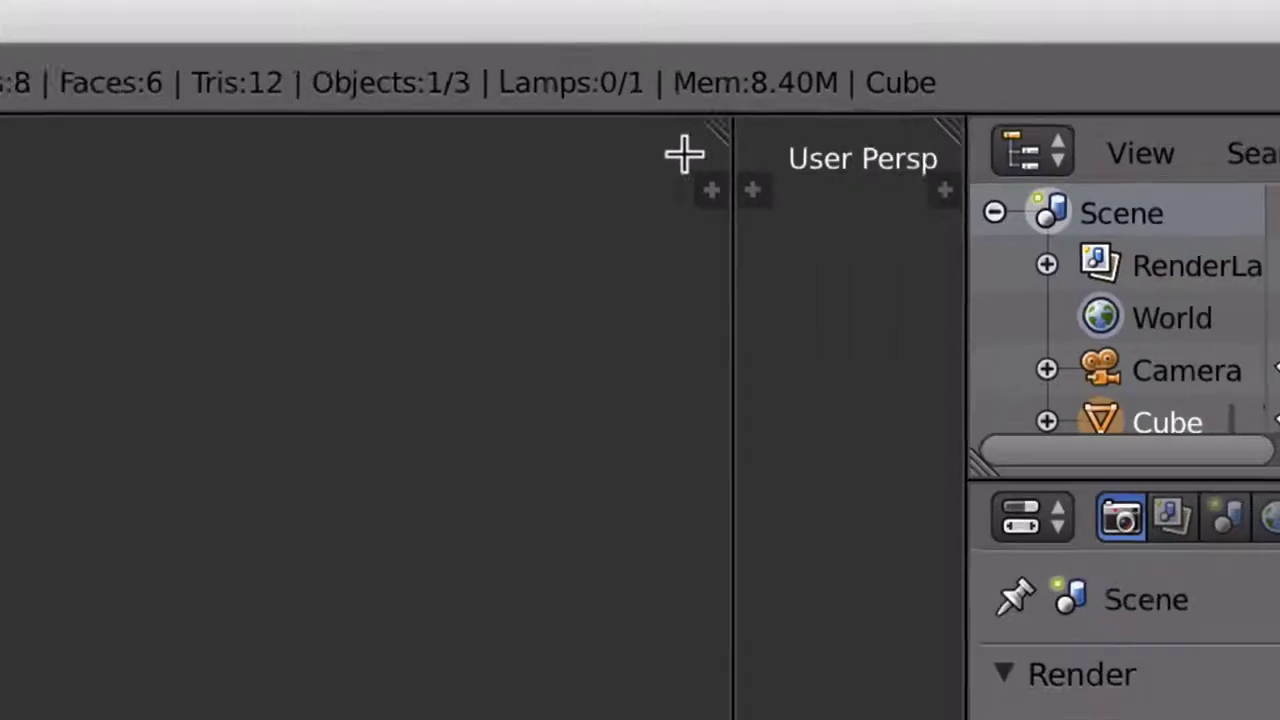
pyautogui.moveTo(531, 80); pyautogui.dragTo(588, 82)
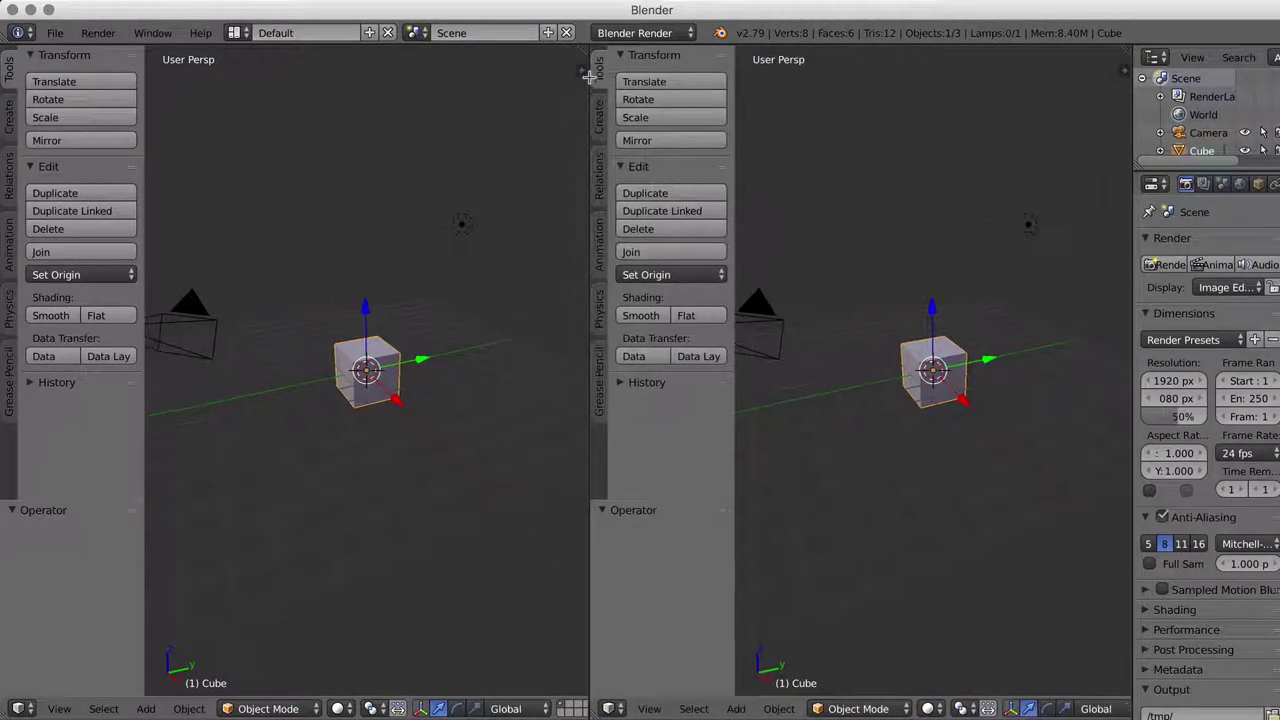
pyautogui.moveTo(860, 257)
pyautogui.mouseDown(button='middle')
pyautogui.moveTo(891, 309)
pyautogui.moveTo(886, 263)
pyautogui.moveTo(871, 251)
pyautogui.moveTo(802, 252)
pyautogui.moveTo(910, 281)
pyautogui.mouseUp(button='middle')
pyautogui.scroll(5, 872, 258)
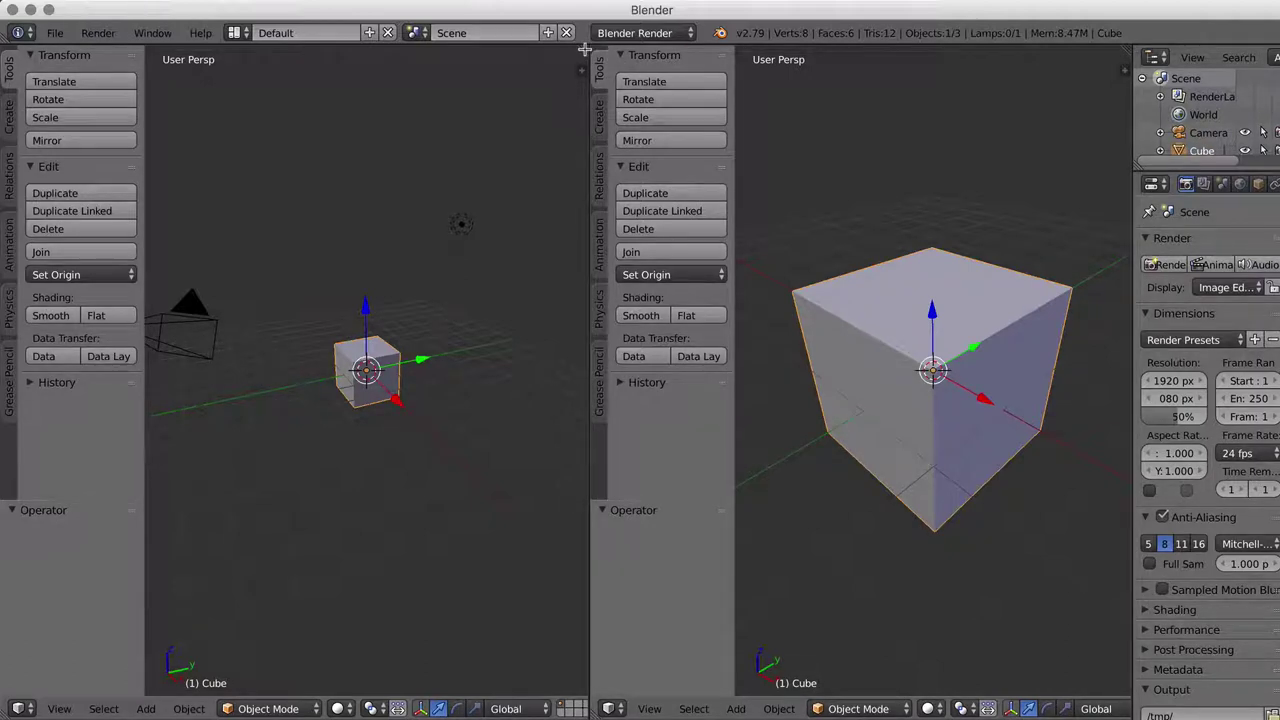
# Divide the left and the right 3D views each into upper and lower halves
pyautogui.moveTo(585, 48)
pyautogui.mouseDown()
pyautogui.moveTo(572, 290)
pyautogui.moveTo(552, 378)
pyautogui.mouseUp()
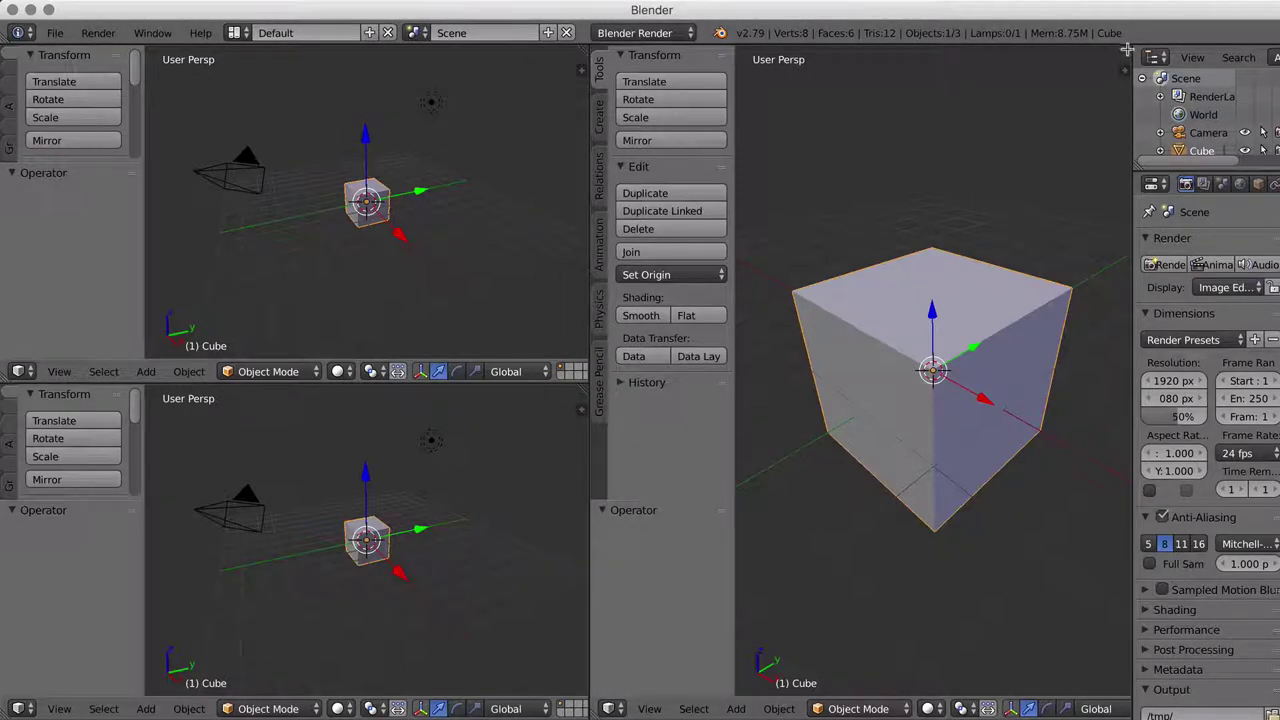
pyautogui.moveTo(1124, 44)
pyautogui.mouseDown()
pyautogui.moveTo(915, 270)
pyautogui.moveTo(930, 406)
pyautogui.mouseUp()
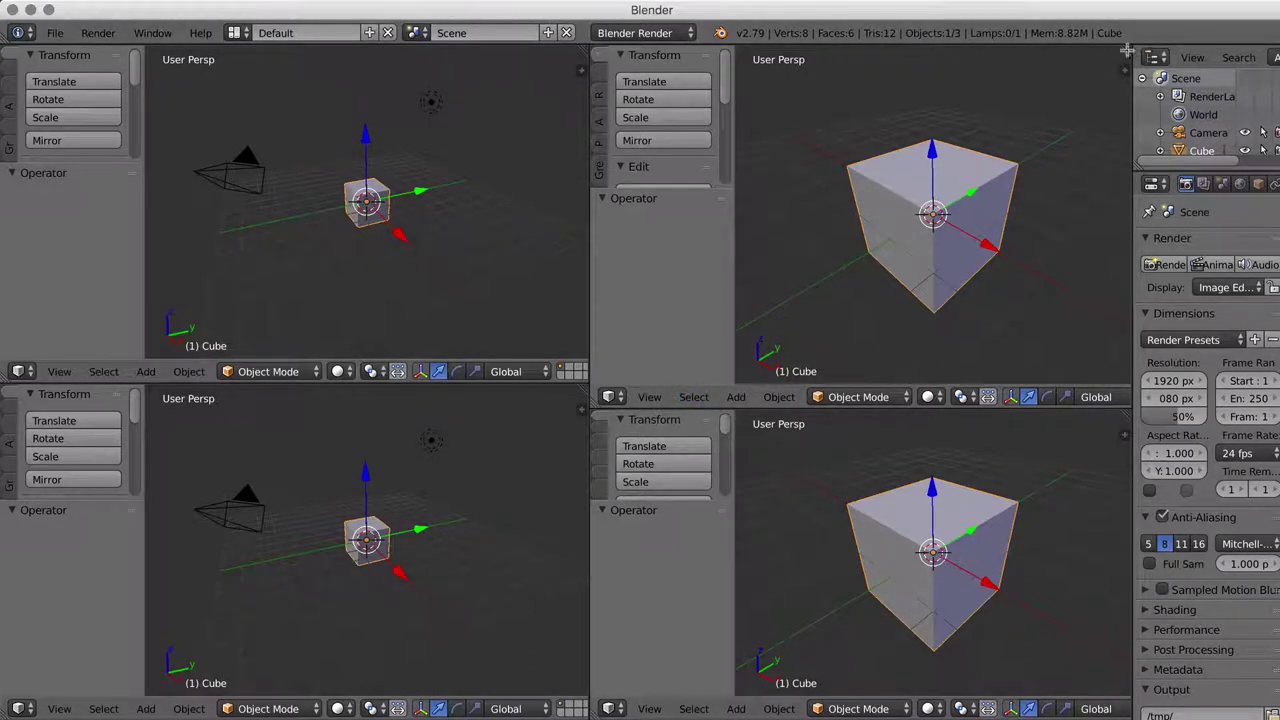
# Divide the upper-right 3D view into two side-by-side views
pyautogui.moveTo(1122, 68); pyautogui.dragTo(886, 67)
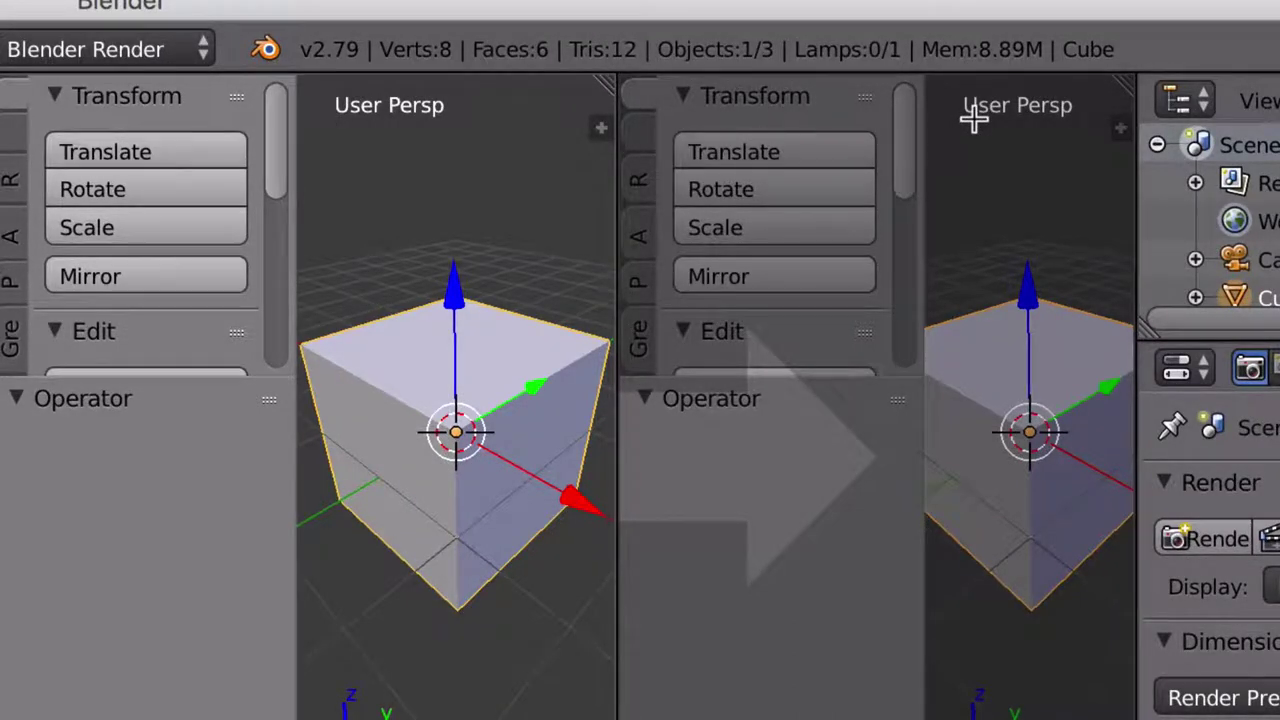
# Merge the adjacent views back together, the right-side pair and then the left pair, into one view
pyautogui.moveTo(974, 118); pyautogui.dragTo(974, 118)
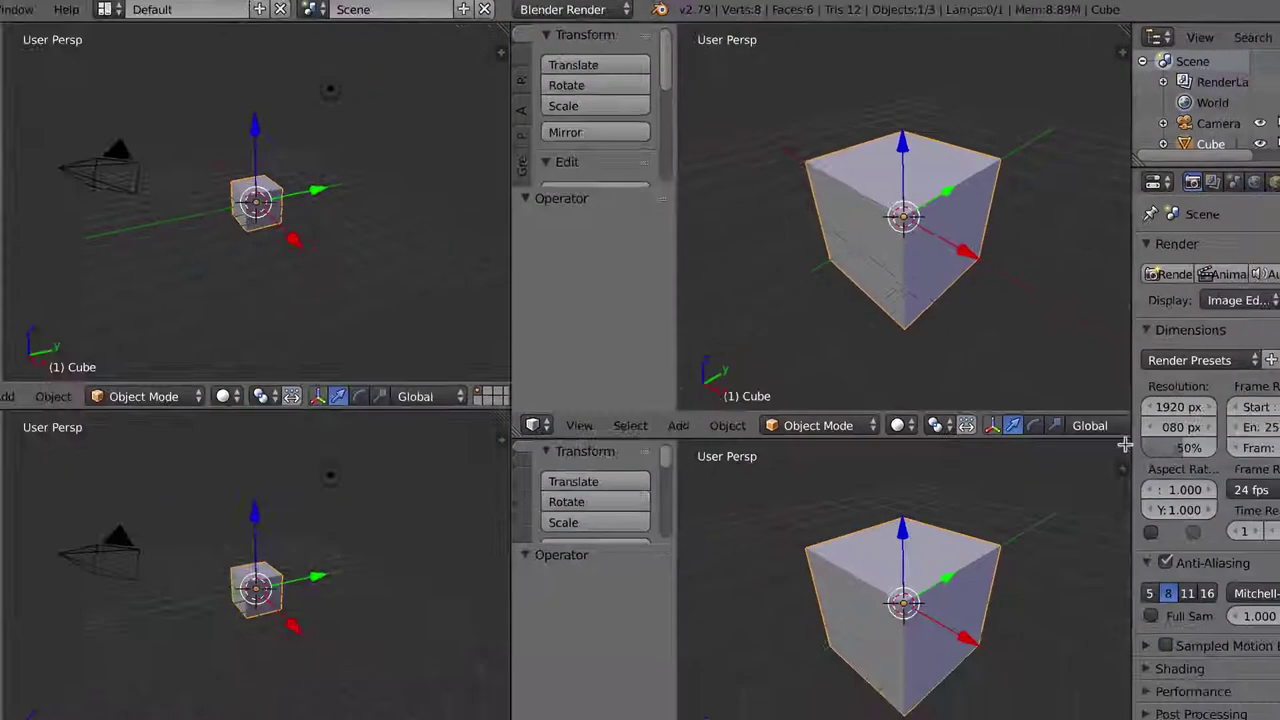
pyautogui.moveTo(1124, 445); pyautogui.dragTo(1015, 270)
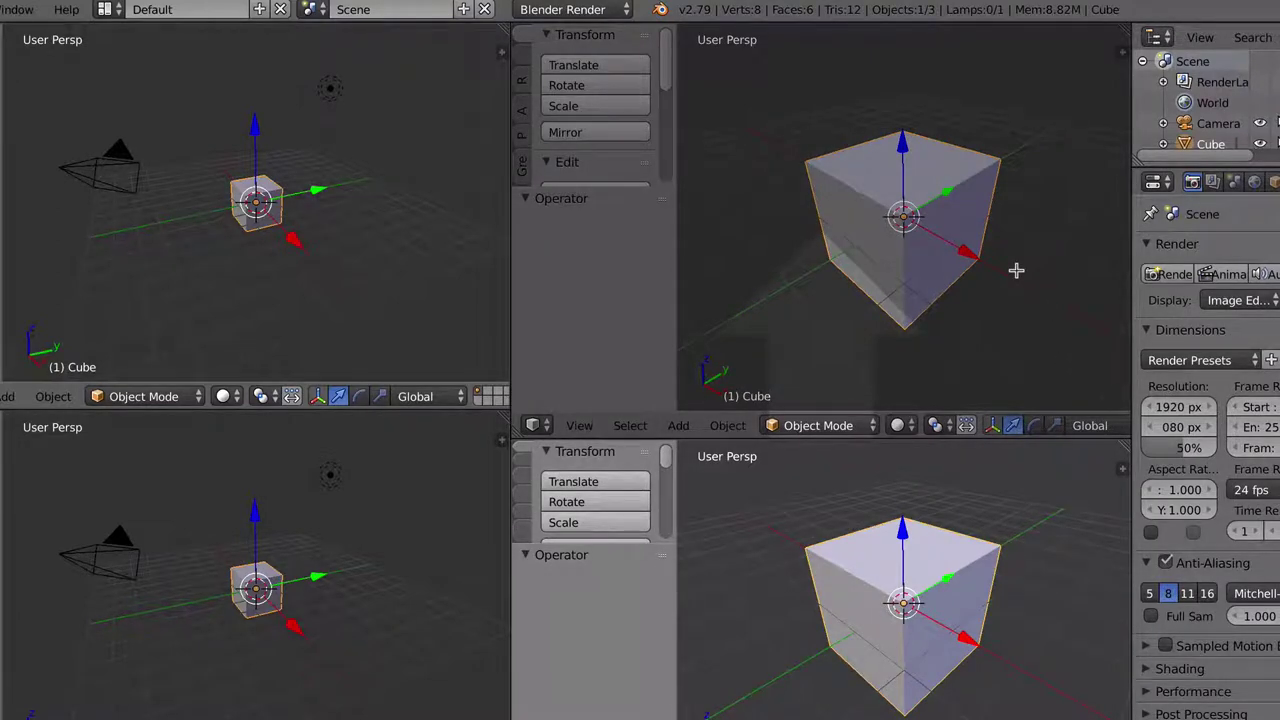
pyautogui.click(1015, 270)
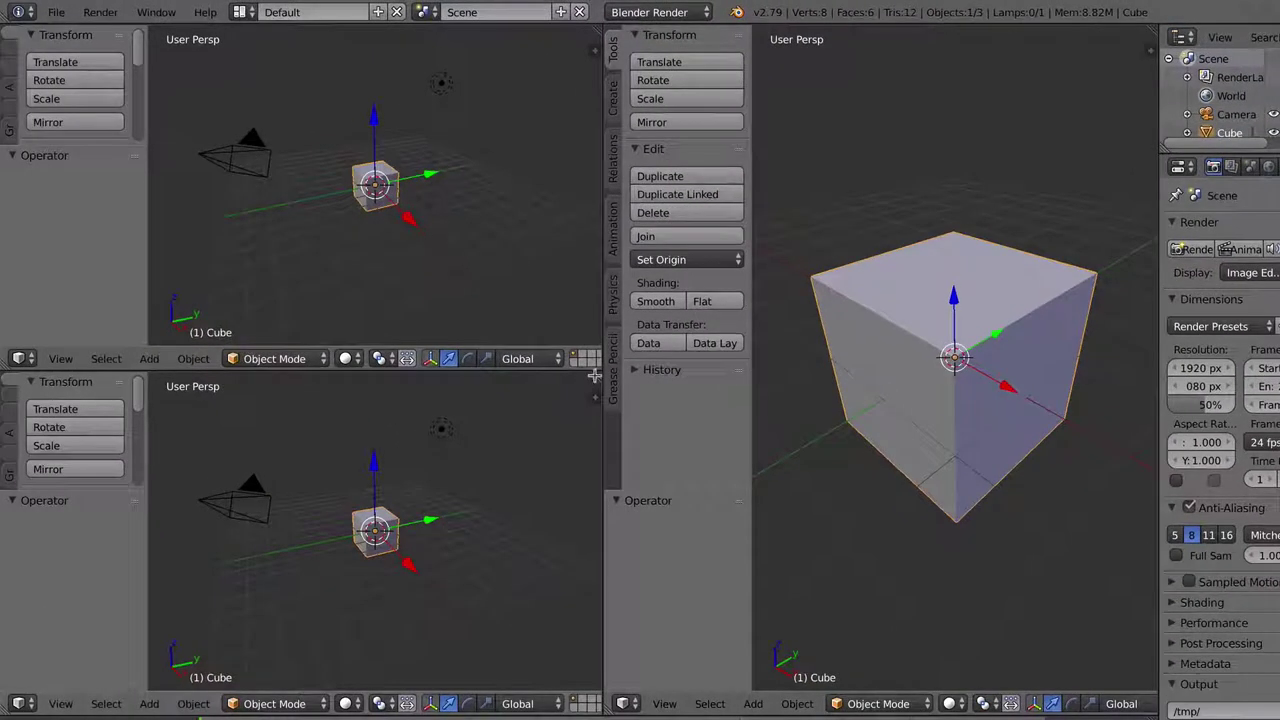
pyautogui.moveTo(595, 375); pyautogui.dragTo(560, 207)
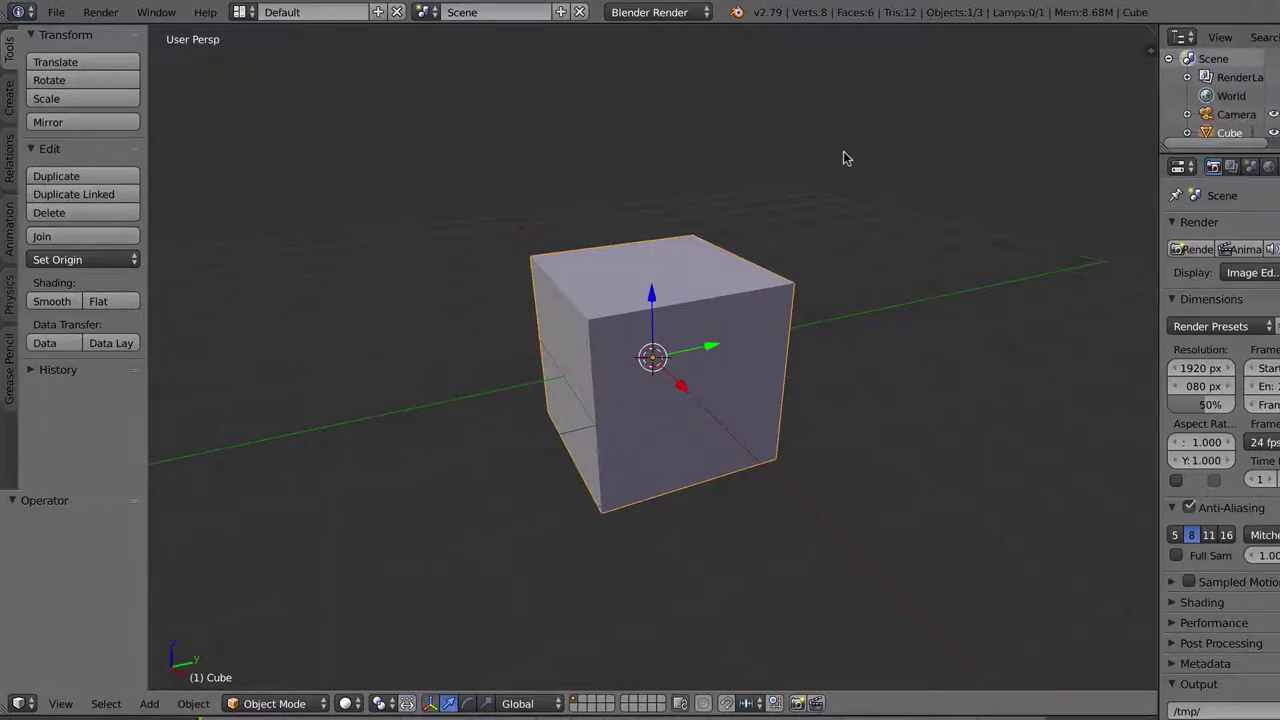
# Zoom in closer on the cube and toggle the Tool Shelf off and on with T
pyautogui.scroll(1, 843, 158)
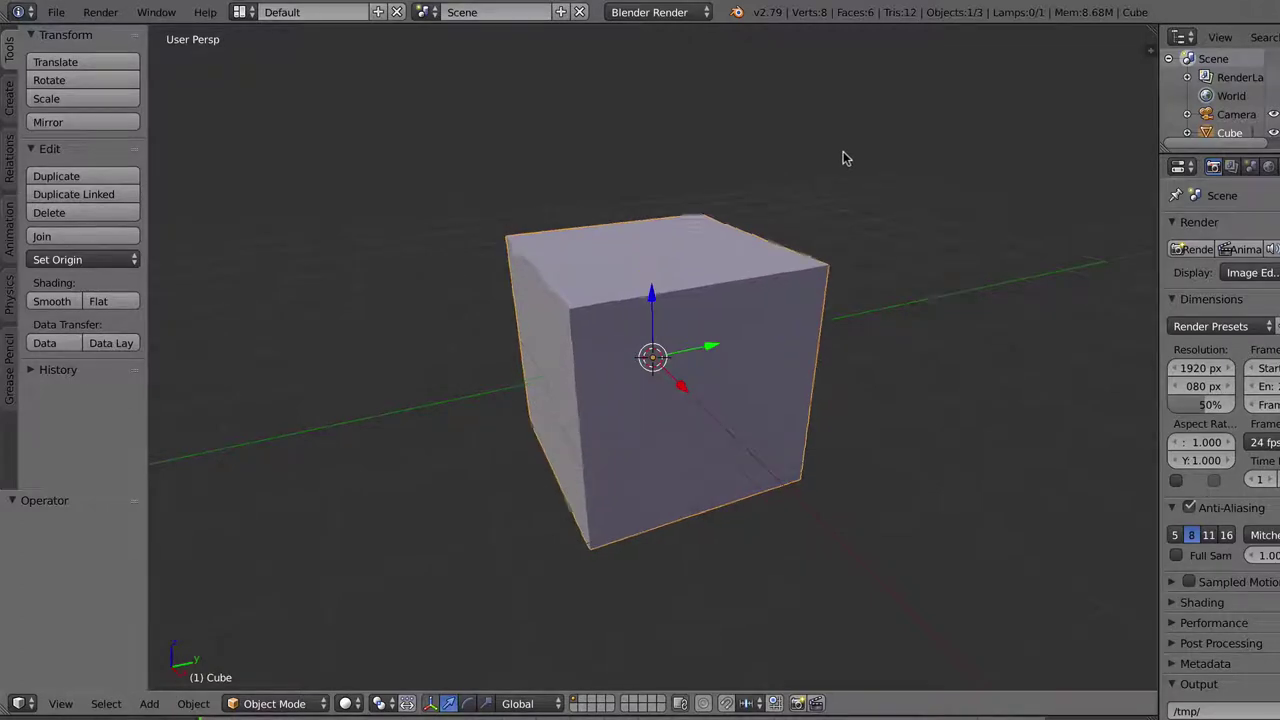
pyautogui.scroll(3, 843, 158)
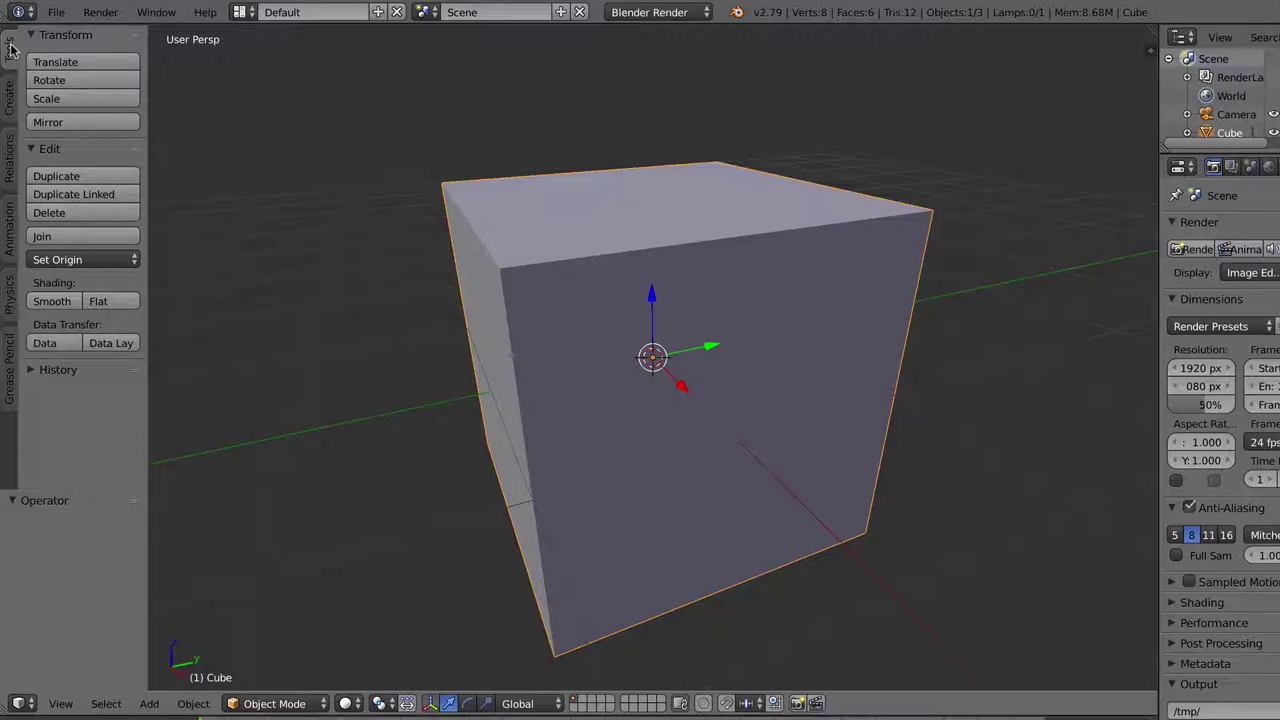
pyautogui.press('t')
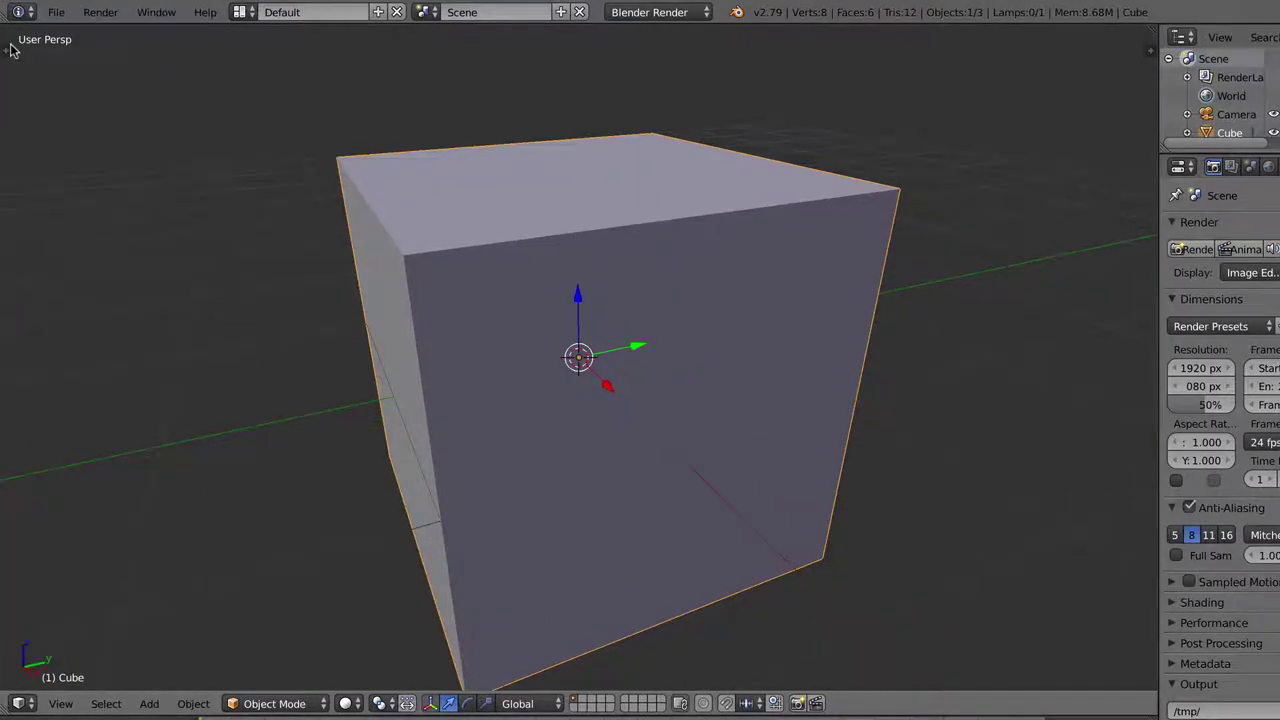
pyautogui.press('t')
pyautogui.press('t')
pyautogui.press('t')
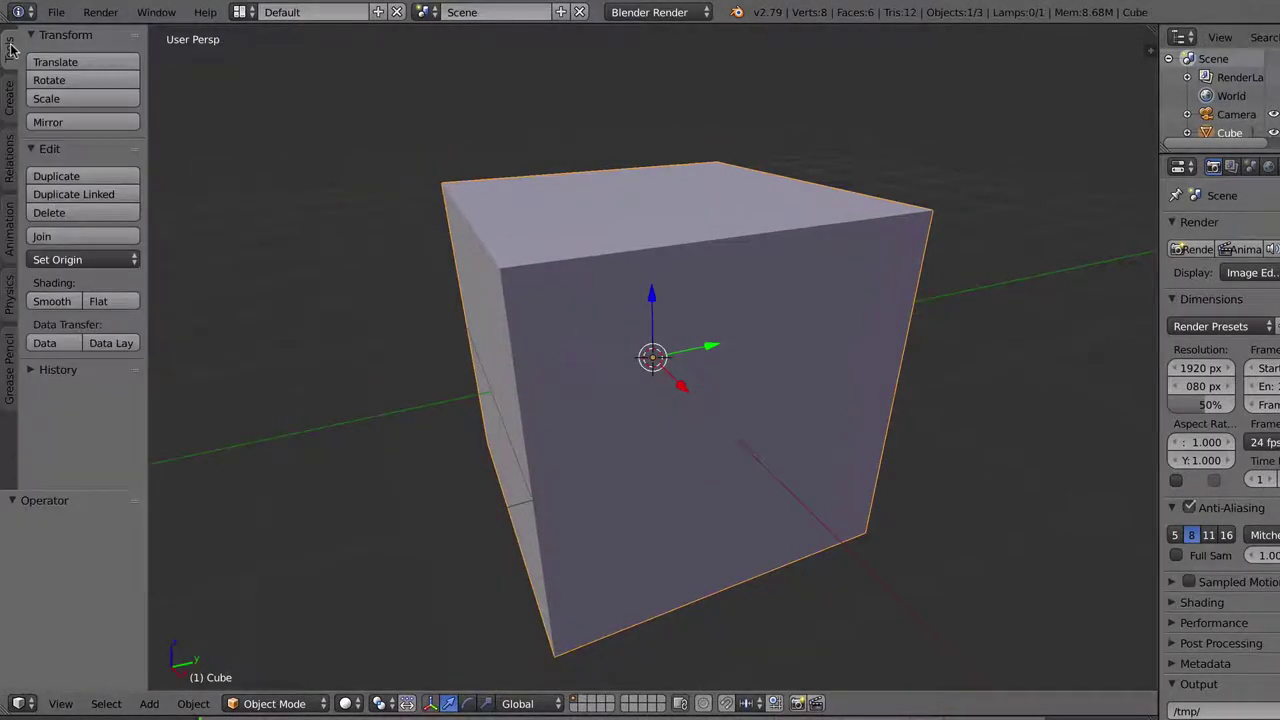
pyautogui.press('t')
pyautogui.press('t')
# Stretch the cube along X with the sidebar's Scale X field, then hide the sidebar and tool shelf
pyautogui.press('n')
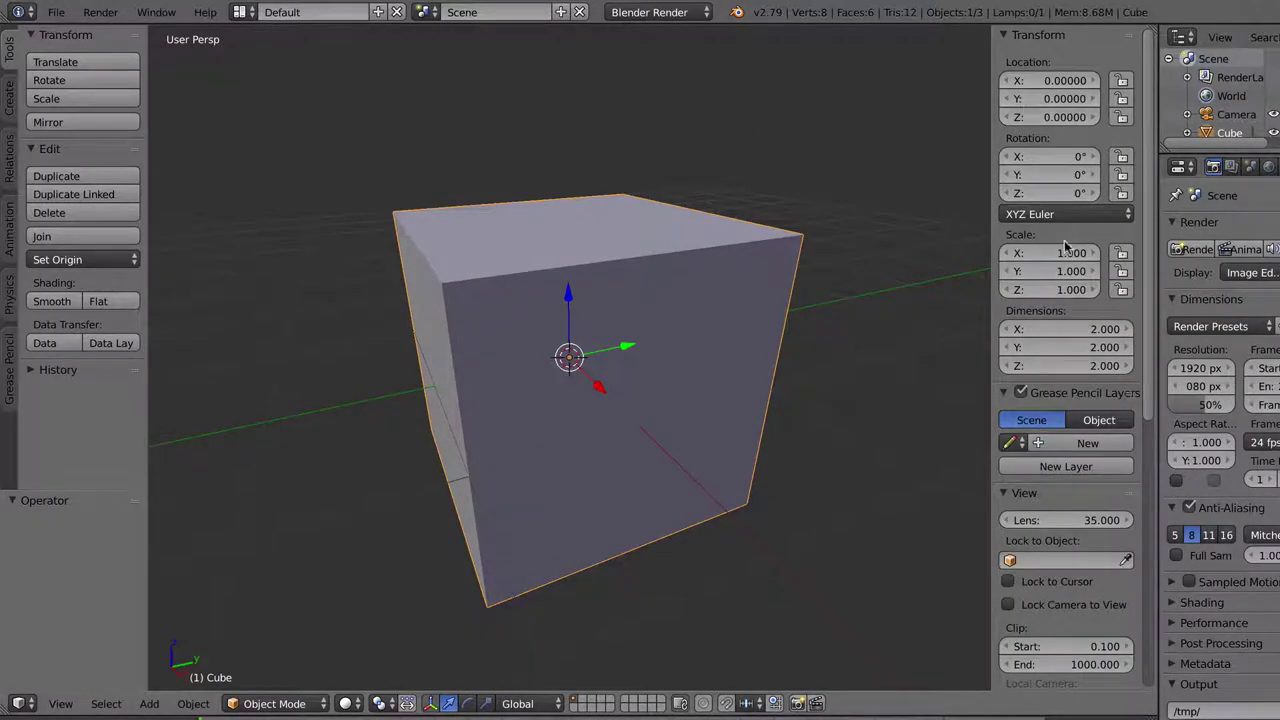
pyautogui.moveTo(1148, 232)
pyautogui.mouseDown()
pyautogui.moveTo(1152, 510)
pyautogui.moveTo(1160, 248)
pyautogui.mouseUp()
pyautogui.moveTo(1050, 253); pyautogui.dragTo(1036, 256)
pyautogui.press('n')
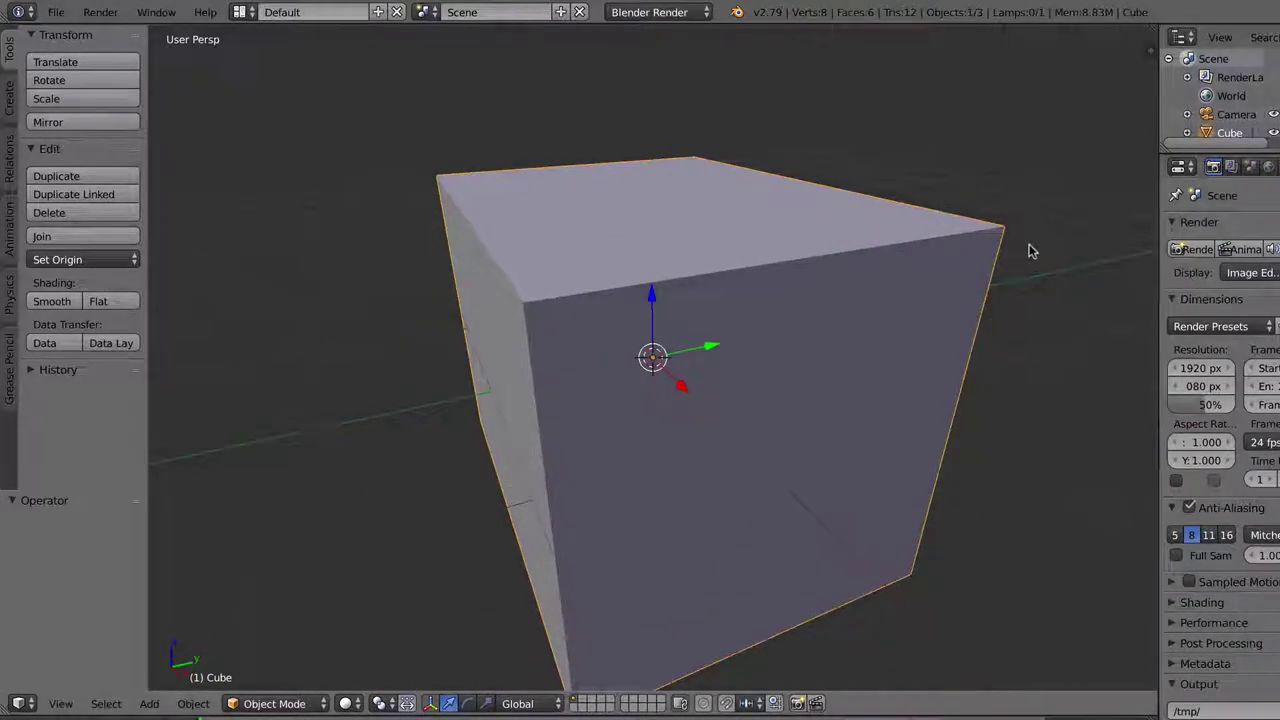
pyautogui.press('t')
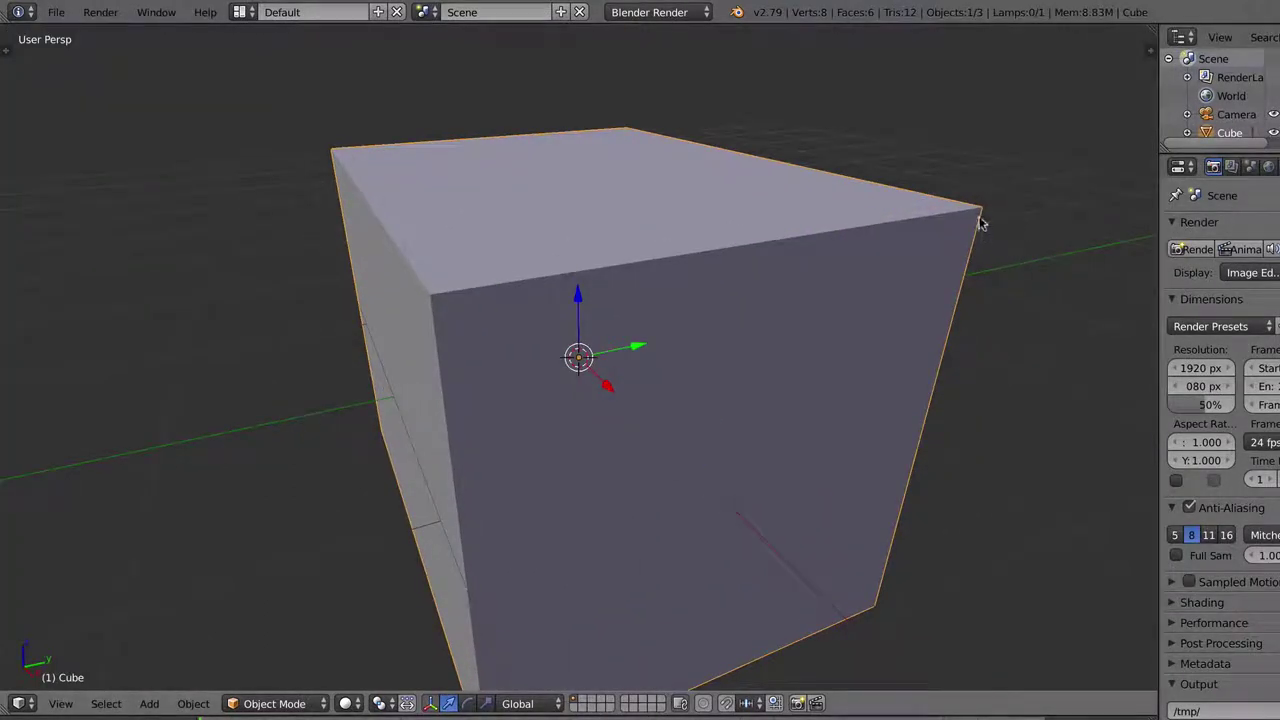
# Zoom and orbit the view to see the stretched box from a new angle
pyautogui.scroll(3, 905, 258)
pyautogui.scroll(-3, 905, 258)
pyautogui.scroll(-2, 905, 258)
pyautogui.moveTo(905, 262)
pyautogui.mouseDown(button='middle')
pyautogui.moveTo(829, 246)
pyautogui.moveTo(931, 251)
pyautogui.moveTo(944, 270)
pyautogui.moveTo(931, 277)
pyautogui.moveTo(906, 269)
pyautogui.moveTo(937, 255)
pyautogui.mouseUp(button='middle')
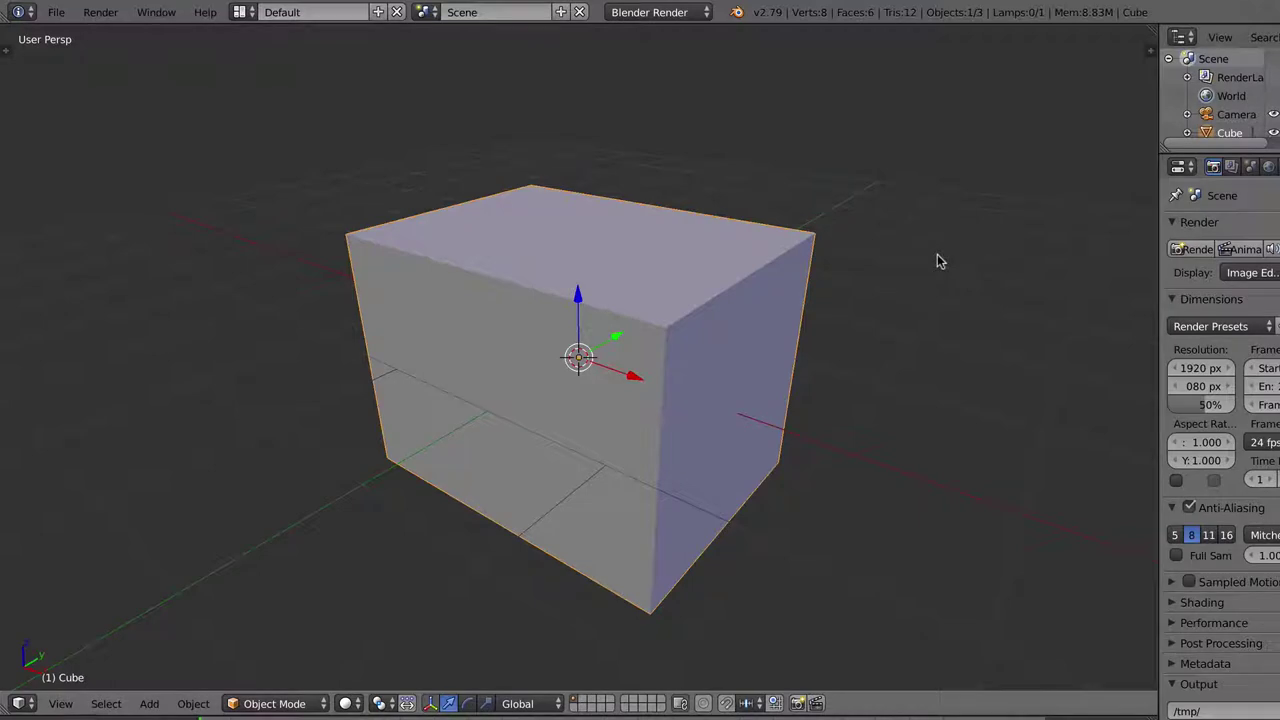
# Show the transform properties again to confirm Scale X 1.360 and Dimension X 2.720
pyautogui.press('t')
pyautogui.press('n')
pyautogui.press('t')
pyautogui.press('n')
pyautogui.press('t')
pyautogui.press('n')
pyautogui.press('t')
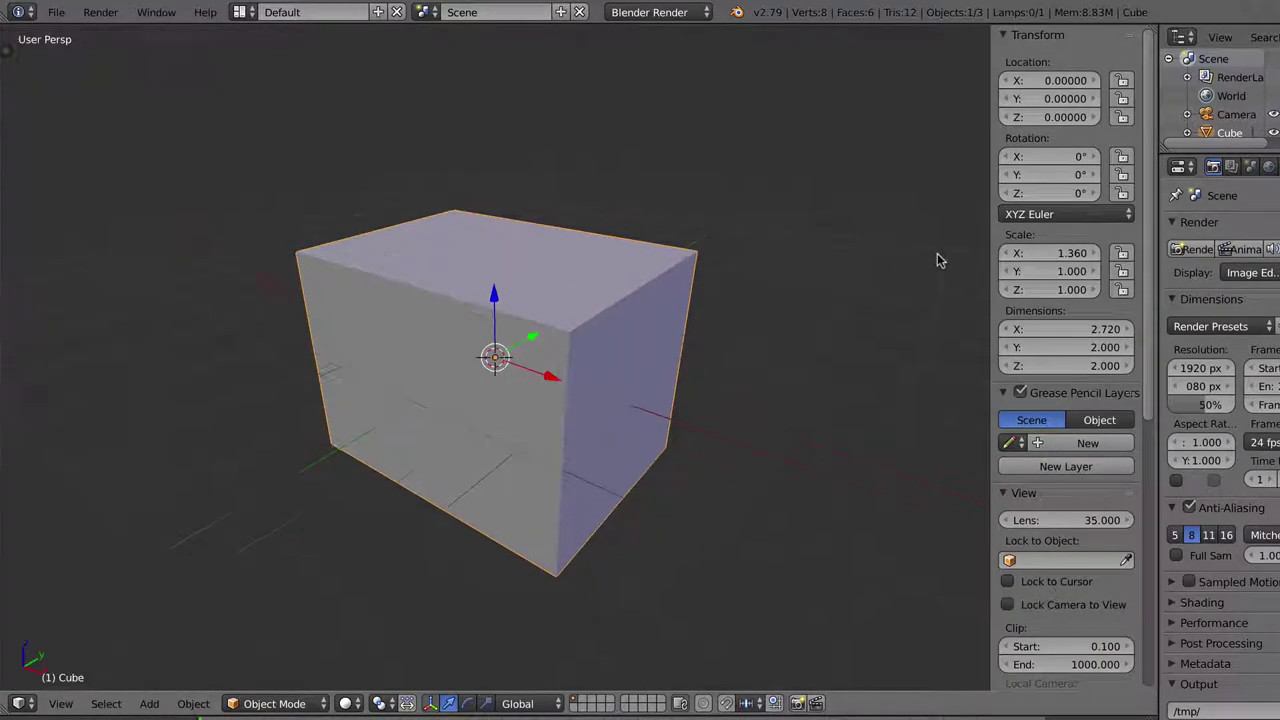